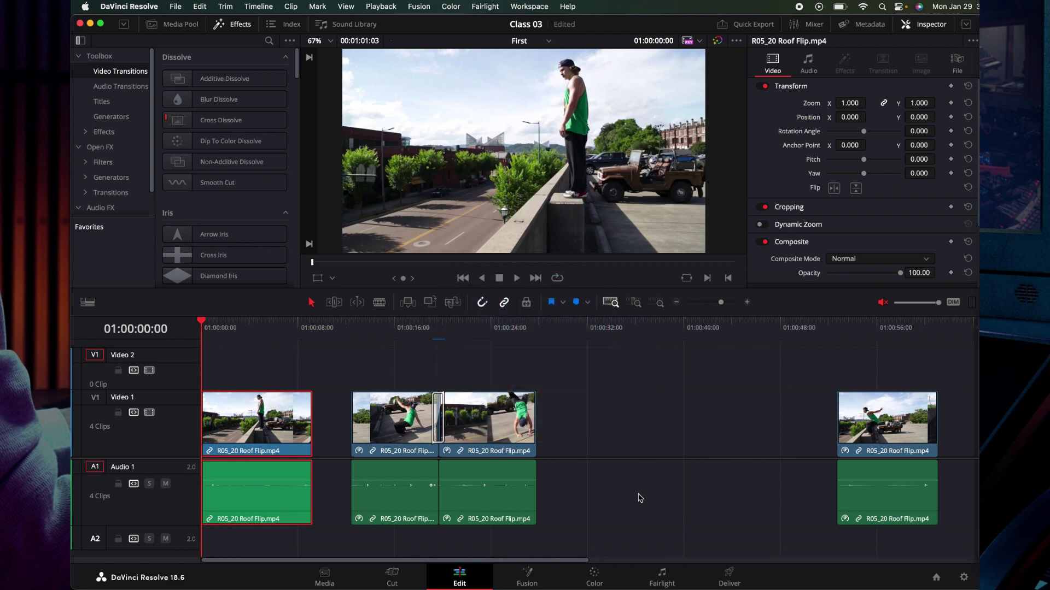
Open the Cut page and examine the viewer's Transform, Crop and Dynamic Zoom tools.
{"action": "left_click", "coordinate": [480, 385]}
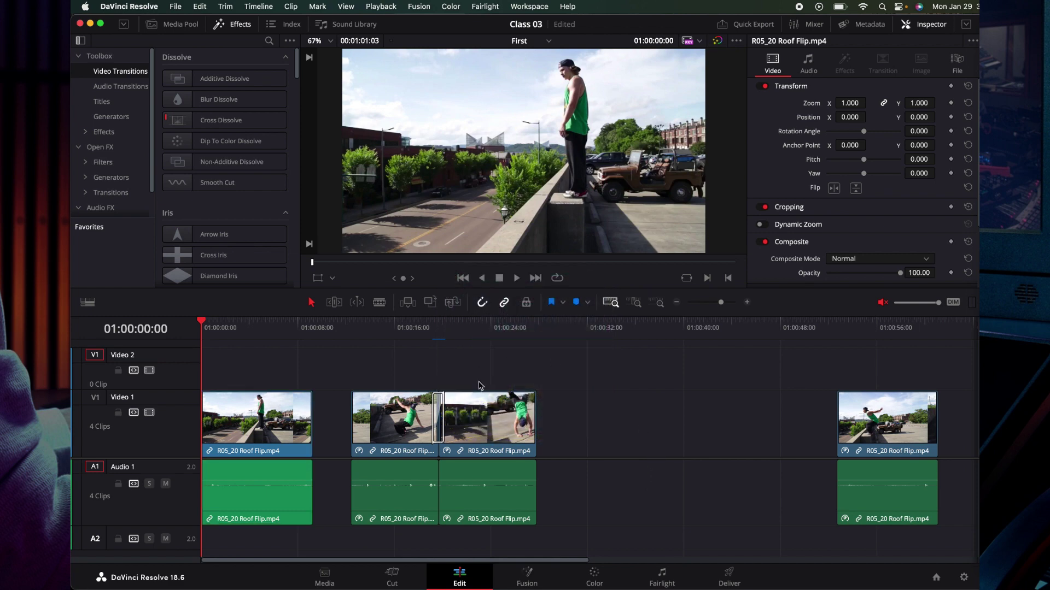
{"action": "left_click", "coordinate": [393, 576]}
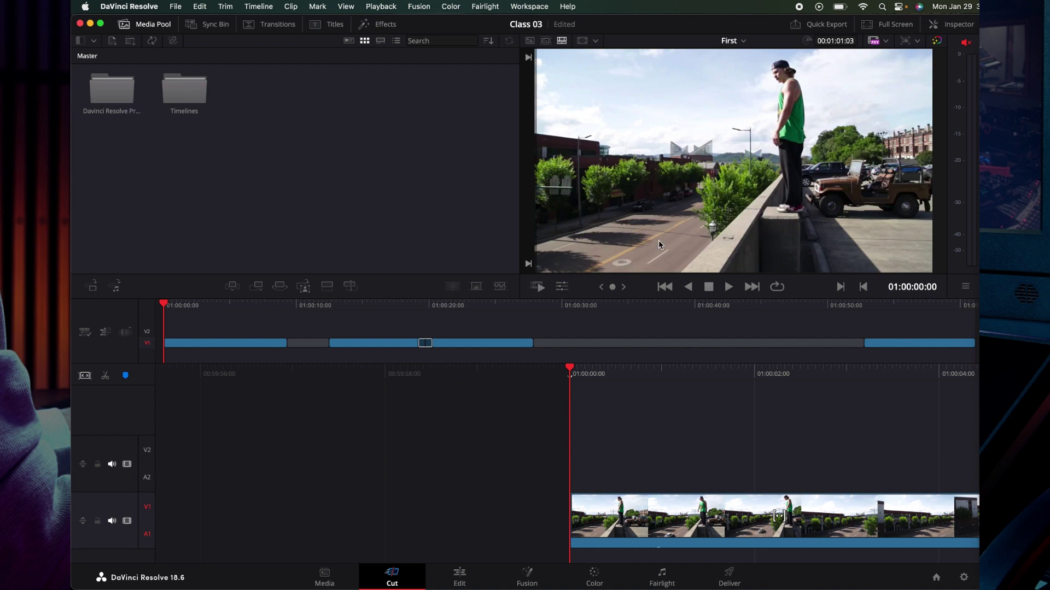
{"action": "left_click", "coordinate": [564, 288]}
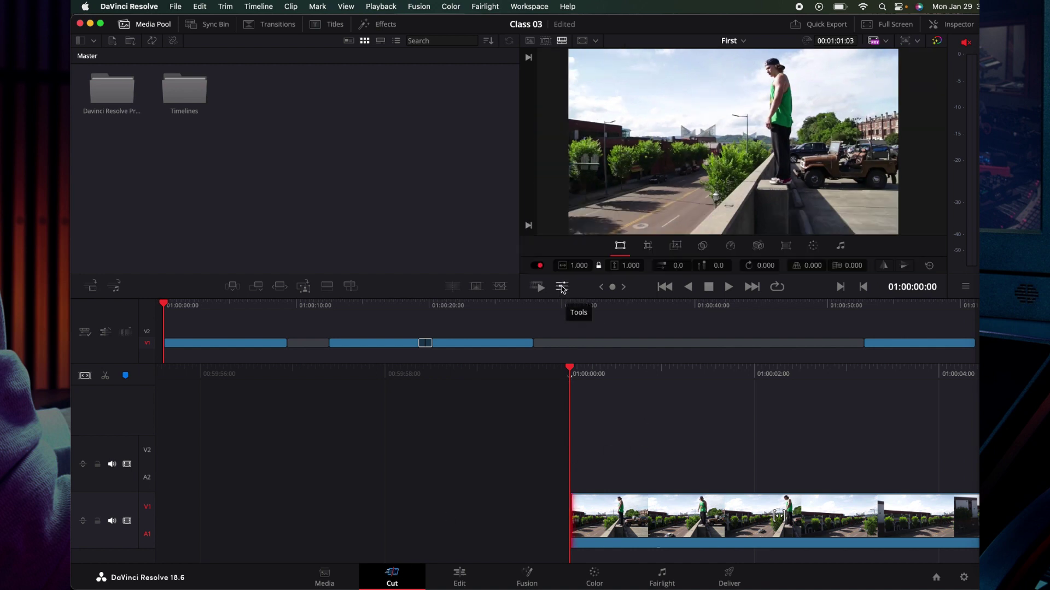
{"action": "left_click", "coordinate": [620, 248]}
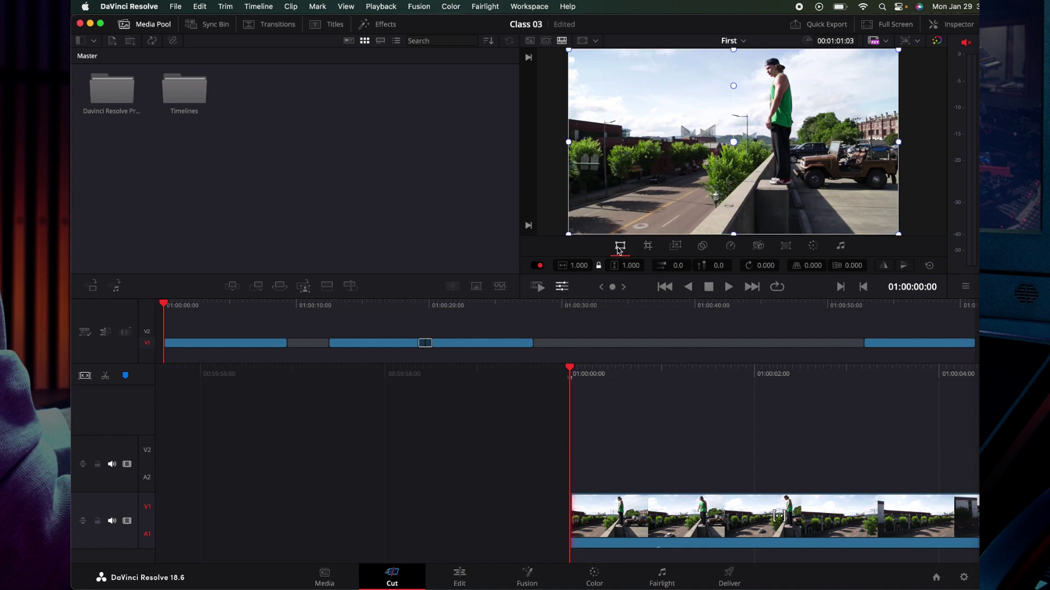
{"action": "left_click", "coordinate": [647, 246]}
{"action": "left_click", "coordinate": [676, 246]}
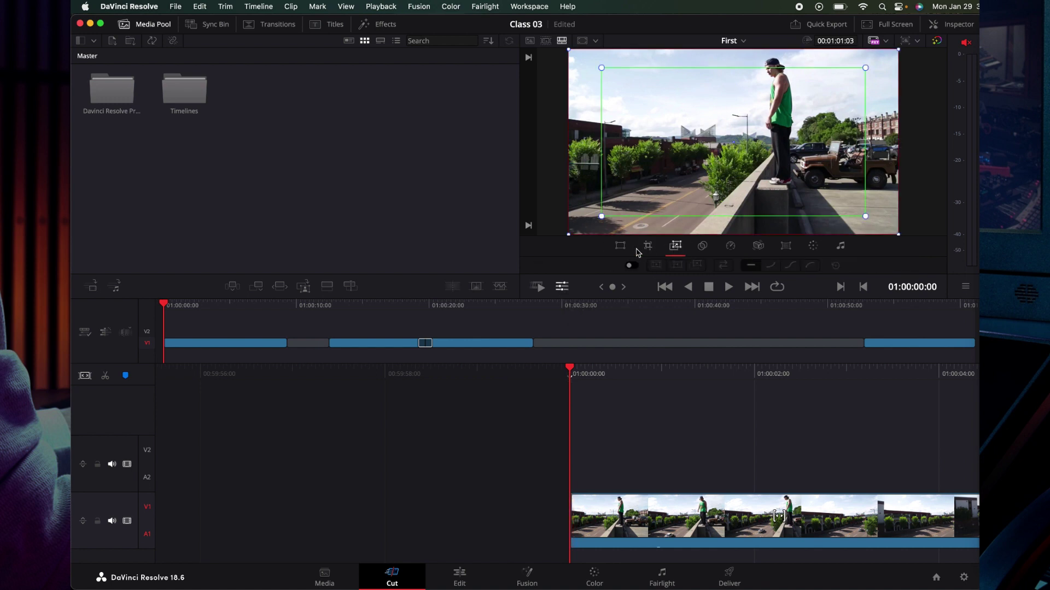
{"action": "left_click", "coordinate": [621, 248]}
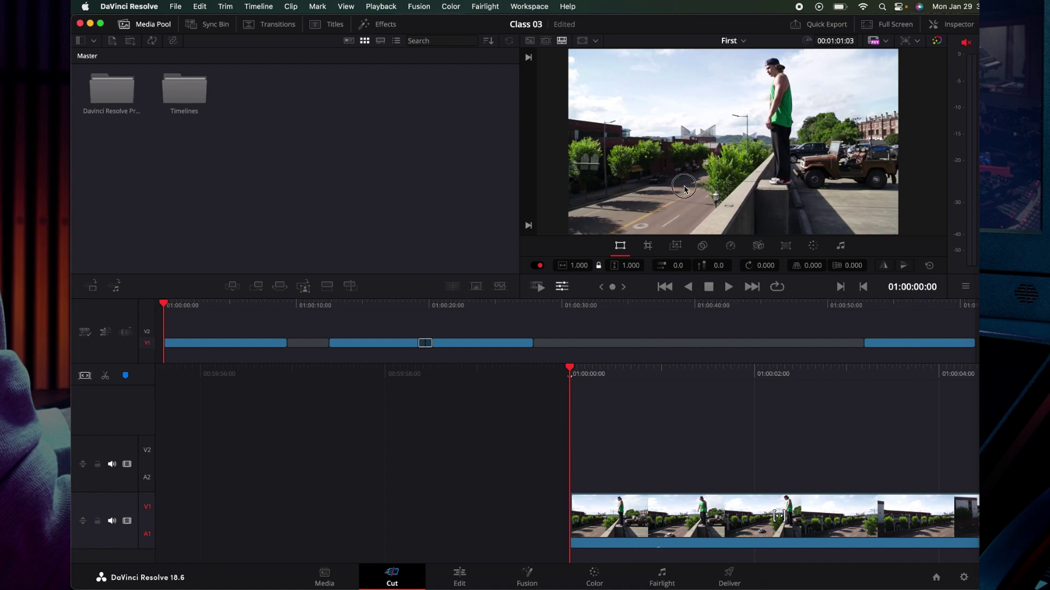
{"action": "left_click", "coordinate": [648, 246]}
{"action": "left_click", "coordinate": [620, 246]}
Return to the Edit page and turn on the Transform overlay in the timeline viewer.
{"action": "left_click", "coordinate": [459, 580]}
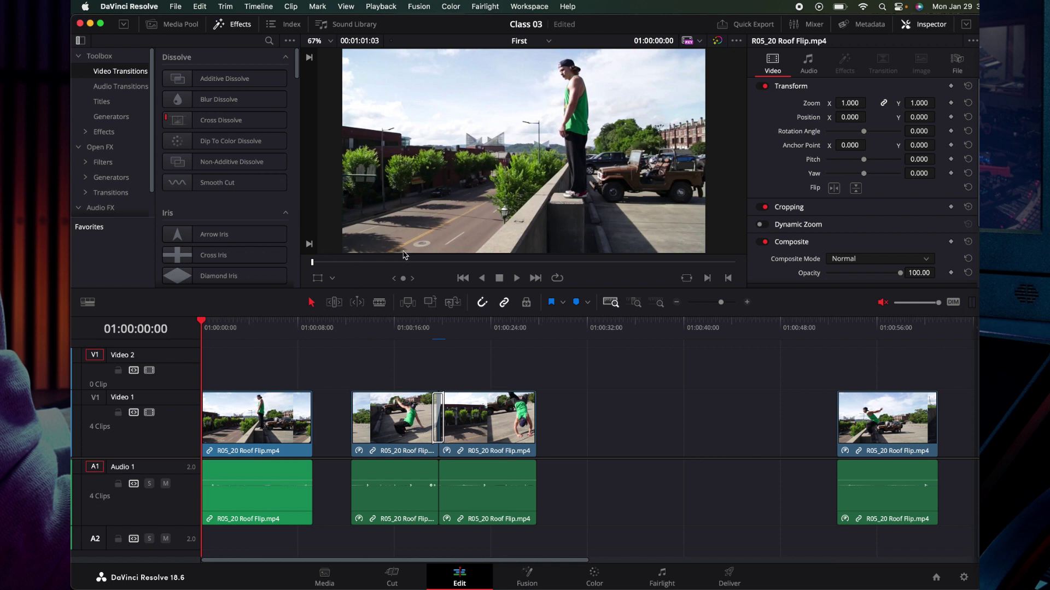
{"action": "left_click", "coordinate": [333, 279]}
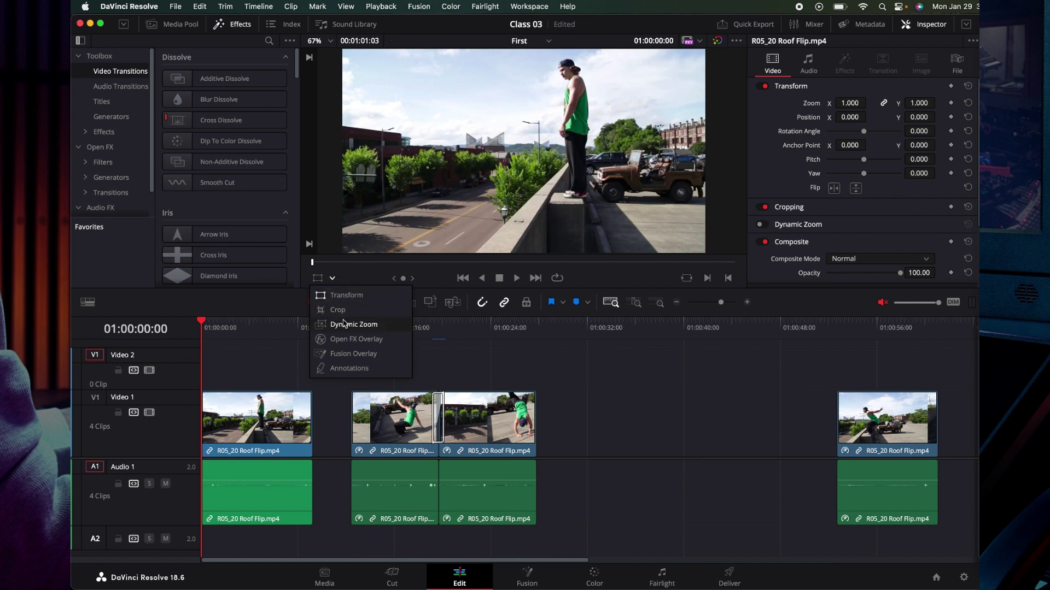
{"action": "left_click", "coordinate": [358, 280]}
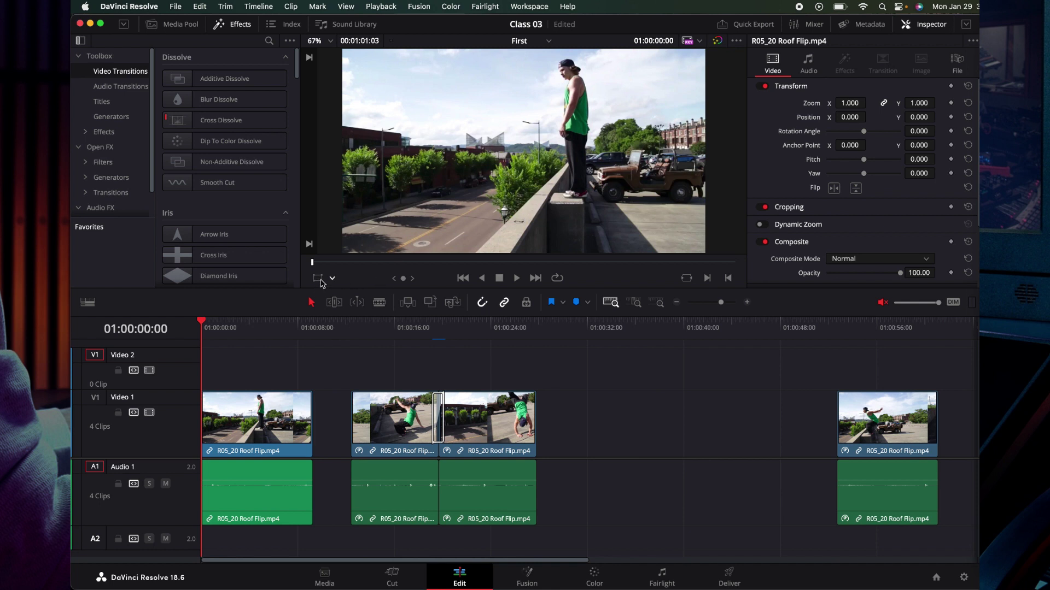
{"action": "left_click", "coordinate": [317, 278]}
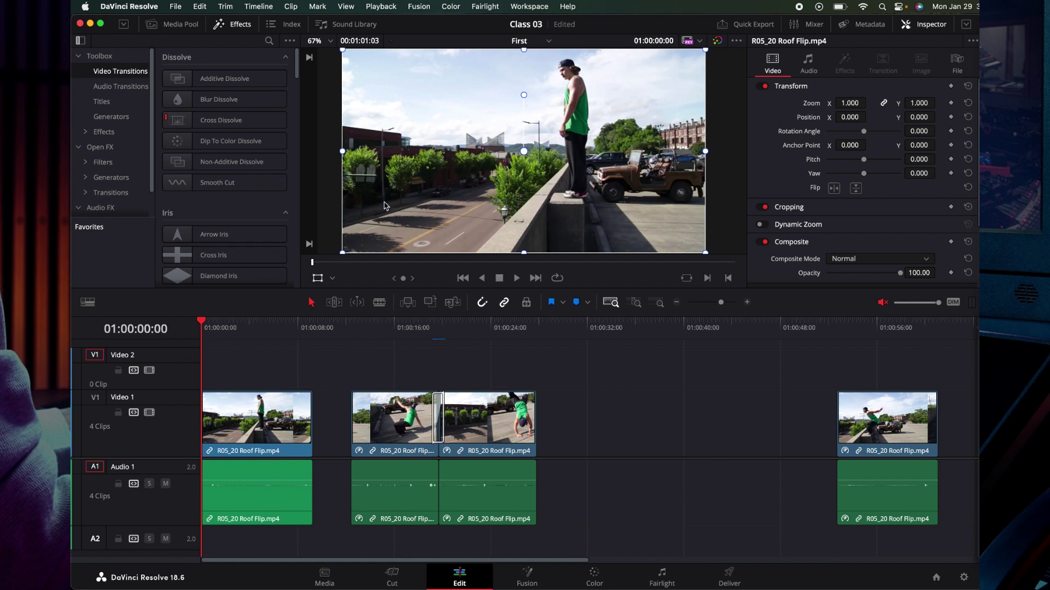
Zoom the timeline viewer out to 46% and restore its zoom to Fit.
{"action": "scroll", "coordinate": [437, 177], "scroll_direction": "down", "scroll_amount": 2}
{"action": "scroll", "coordinate": [467, 162], "scroll_direction": "down", "scroll_amount": 2}
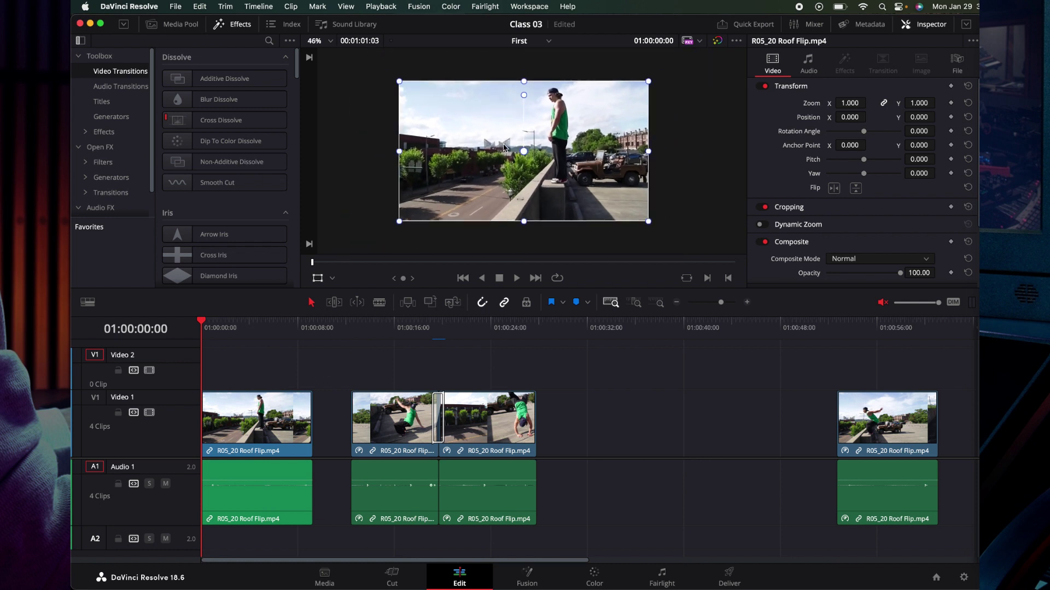
{"action": "left_click", "coordinate": [330, 42]}
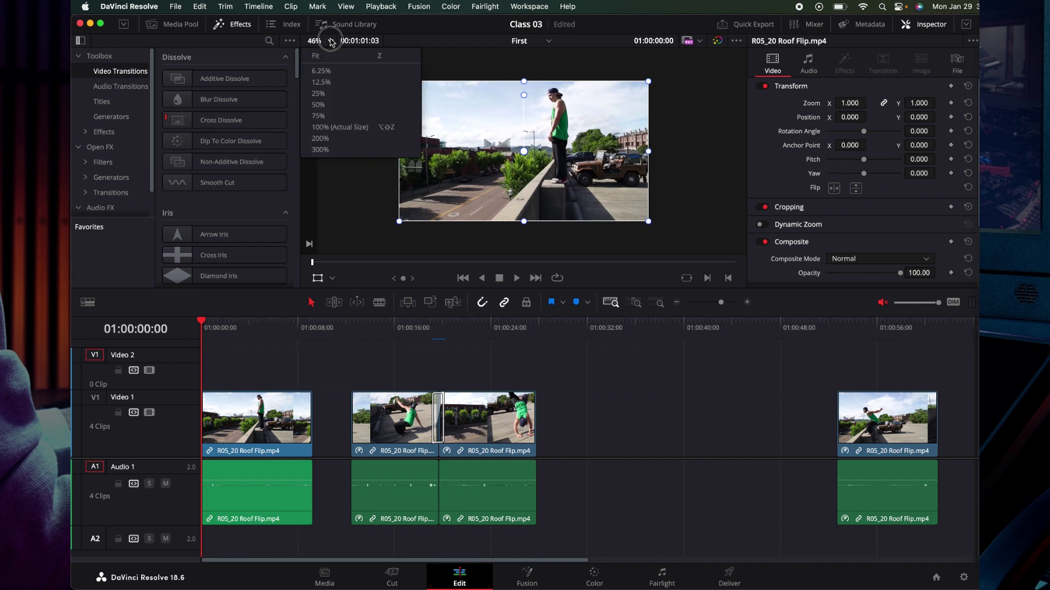
{"action": "left_click", "coordinate": [372, 165]}
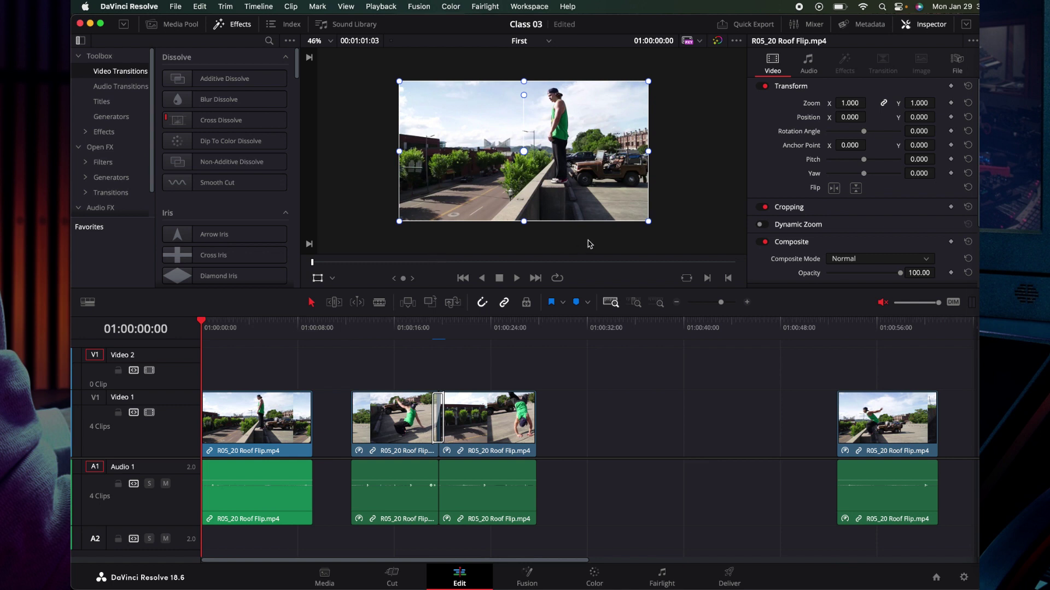
{"action": "left_click", "coordinate": [330, 42]}
{"action": "left_click", "coordinate": [357, 179]}
{"action": "scroll", "coordinate": [356, 180], "scroll_direction": "up", "scroll_amount": 3}
{"action": "left_click", "coordinate": [330, 42]}
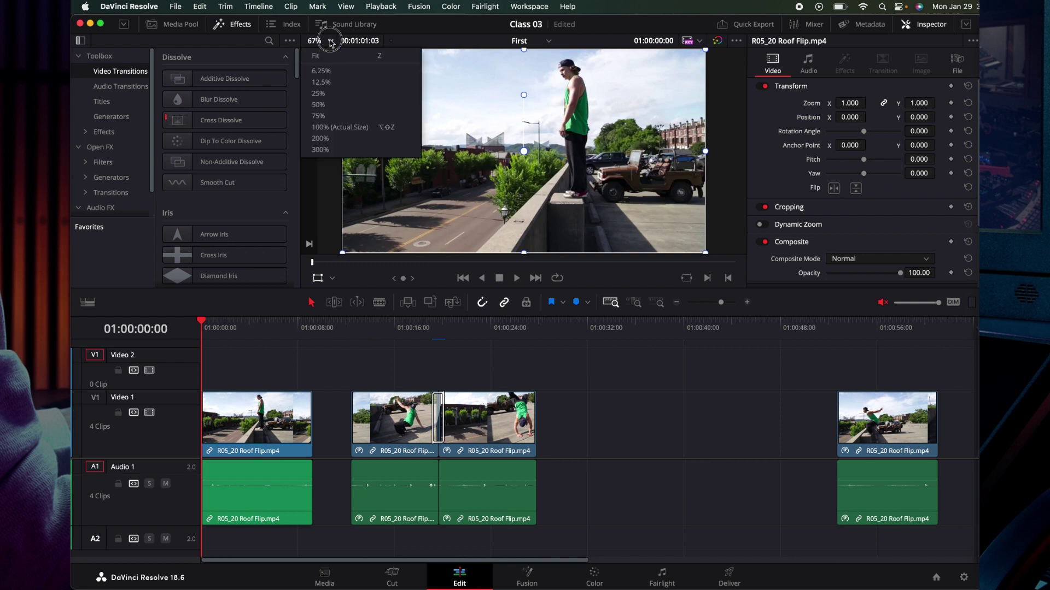
{"action": "left_click", "coordinate": [326, 60]}
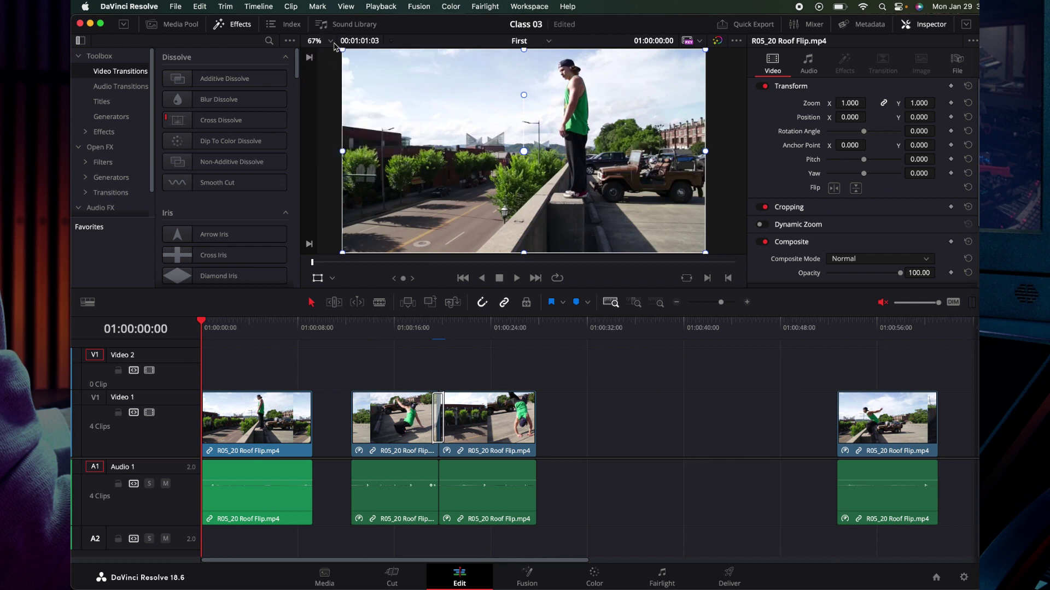
Set the timeline viewer zoom to 25% so there is empty space around the frame, undoing any accidental clip move.
{"action": "left_click", "coordinate": [332, 43]}
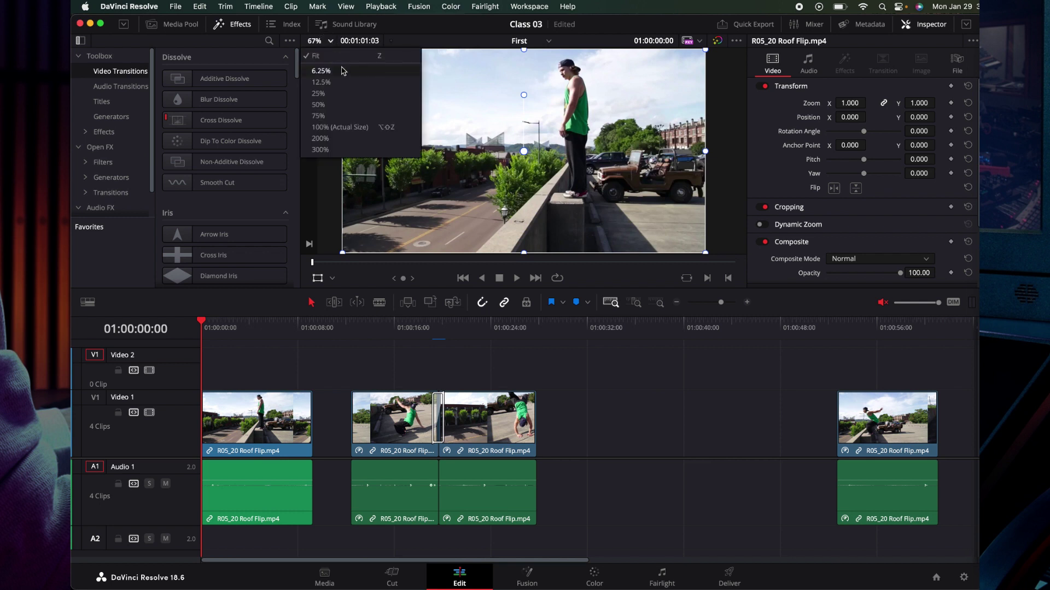
{"action": "left_click", "coordinate": [335, 94]}
{"action": "scroll", "coordinate": [430, 169], "scroll_direction": "left", "scroll_amount": 3}
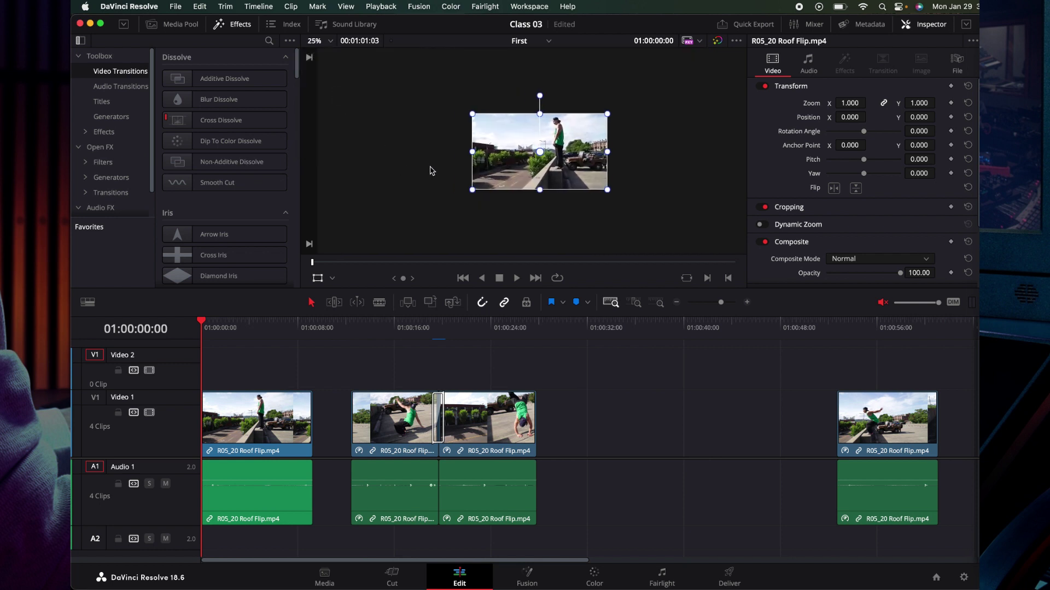
{"action": "scroll", "coordinate": [431, 170], "scroll_direction": "down", "scroll_amount": 1}
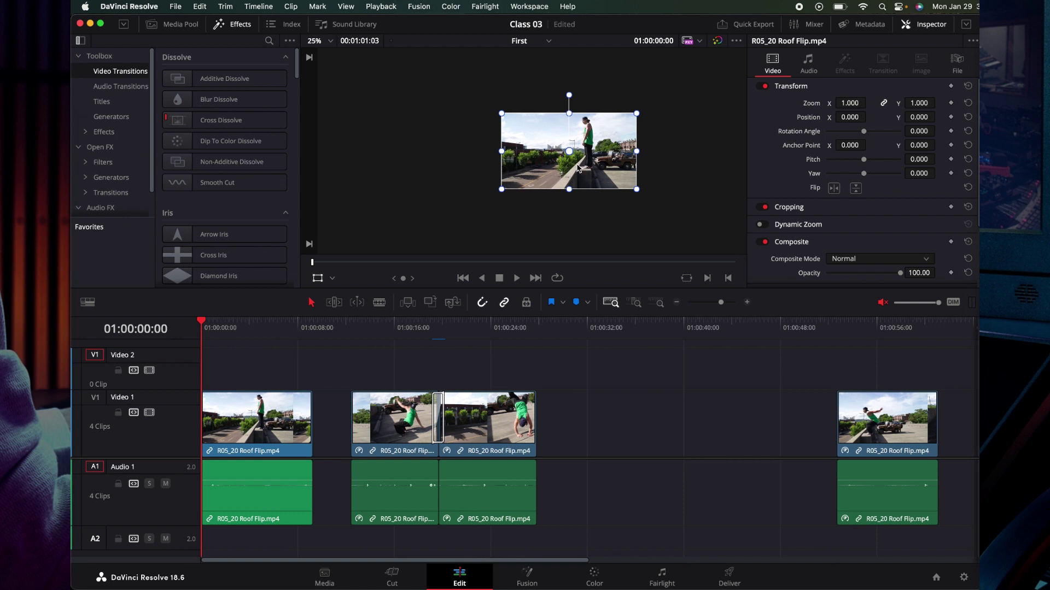
{"action": "mouse_move", "coordinate": [579, 169]}
{"action": "left_mouse_down"}
{"action": "mouse_move", "coordinate": [539, 199]}
{"action": "mouse_move", "coordinate": [575, 168]}
{"action": "left_mouse_up"}
{"action": "key", "text": "super+z"}
Select the first clip, step the playhead by one second and by single frames, and return to the timeline start.
{"action": "left_click", "coordinate": [254, 422]}
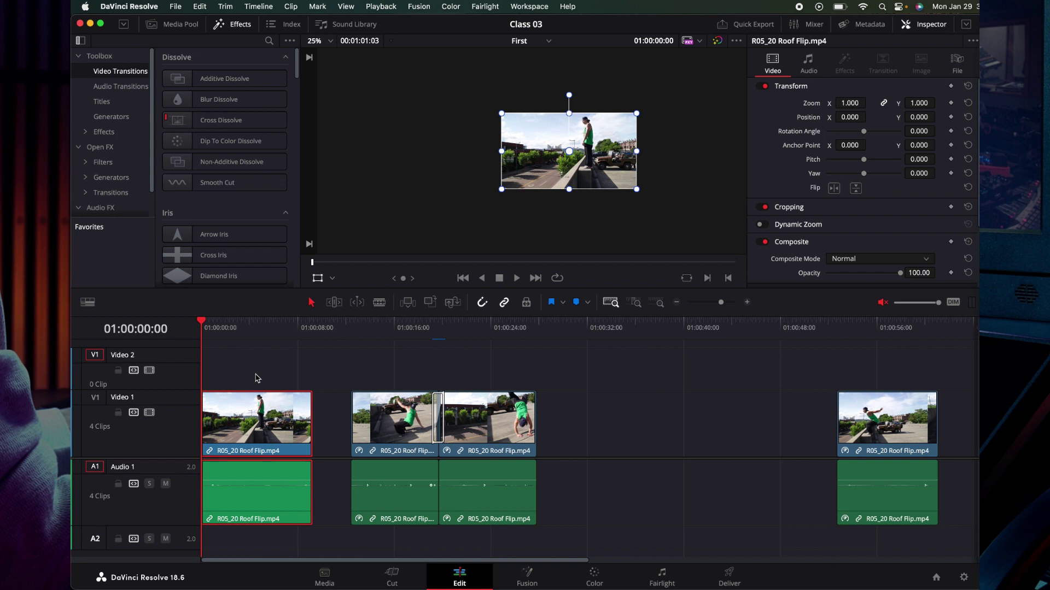
{"action": "key", "text": "shift+Right"}
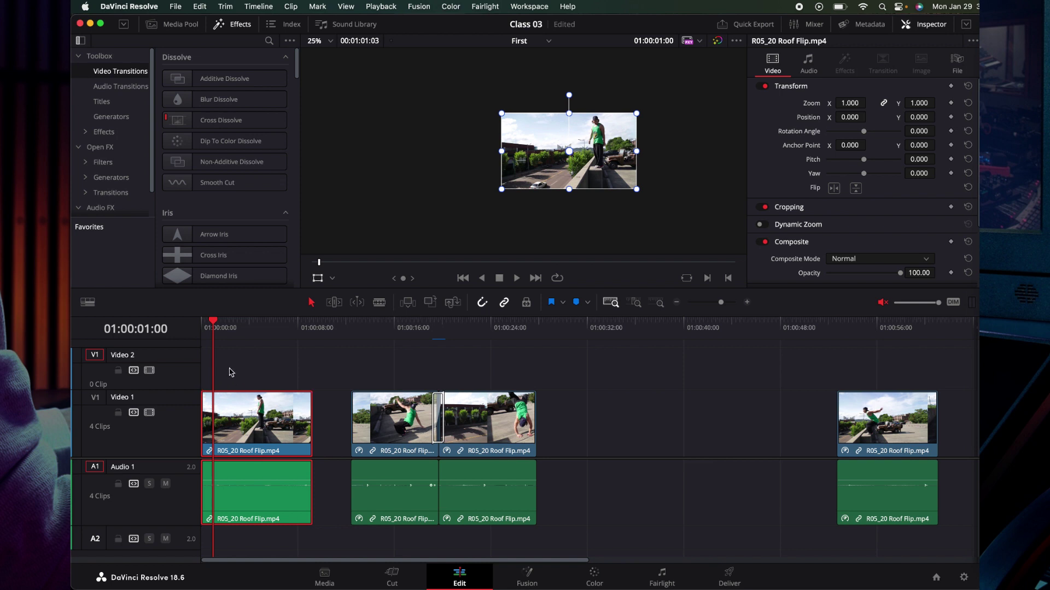
{"action": "key", "text": "Left"}
{"action": "key", "text": "Left"}
{"action": "key", "text": "Left"}
{"action": "key", "text": "Left"}
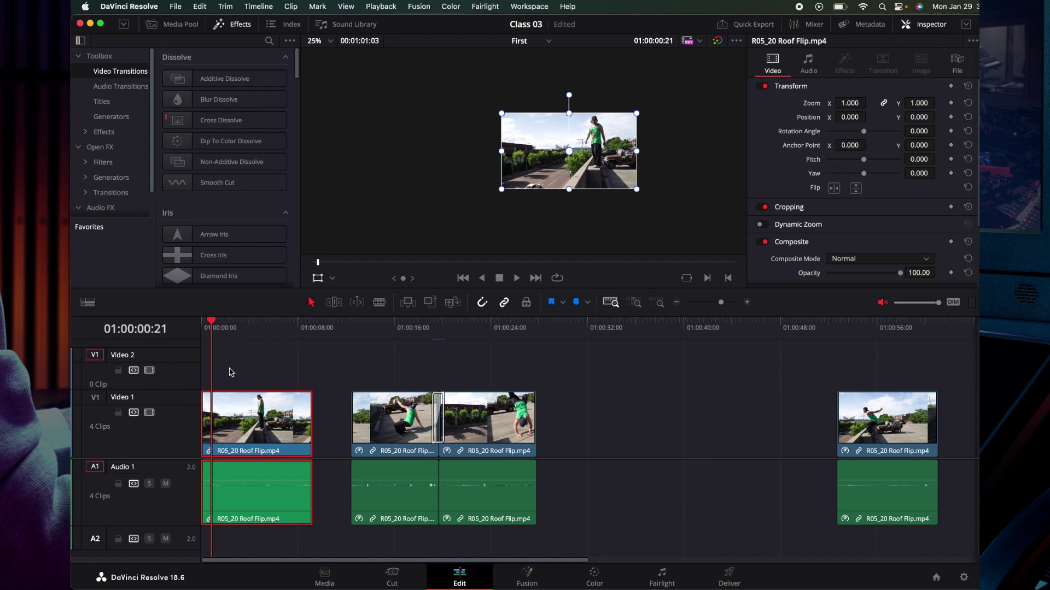
{"action": "key", "text": "Right"}
{"action": "key", "text": "Right"}
{"action": "key", "text": "Right"}
{"action": "key", "text": "Right"}
{"action": "key", "text": "Right"}
{"action": "key", "text": "Right"}
{"action": "key", "text": "Right"}
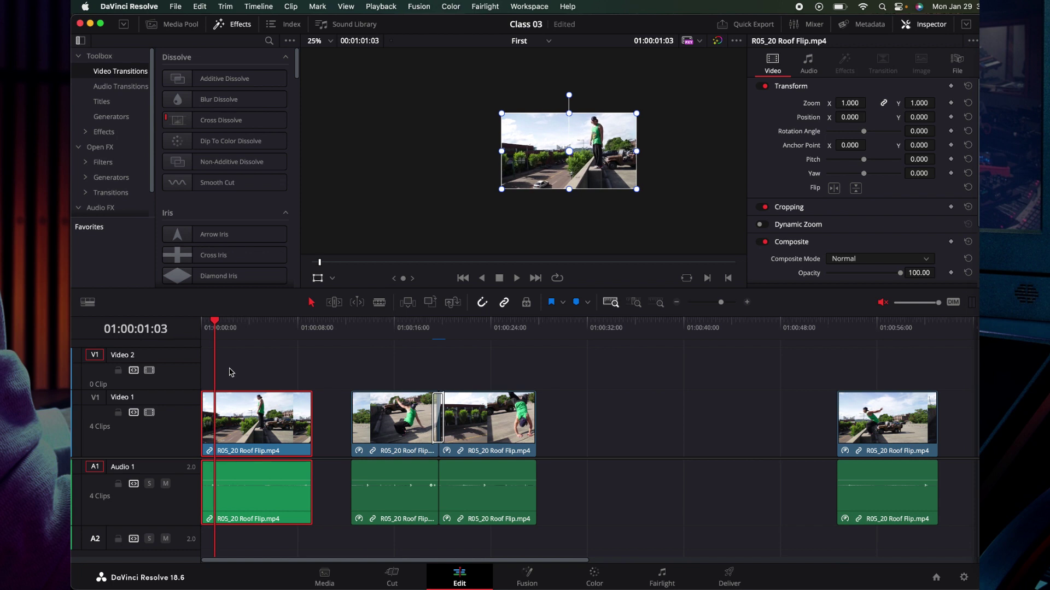
{"action": "key", "text": "Left"}
{"action": "key", "text": "Left"}
{"action": "key", "text": "Left"}
{"action": "key", "text": "Left"}
{"action": "key", "text": "Left"}
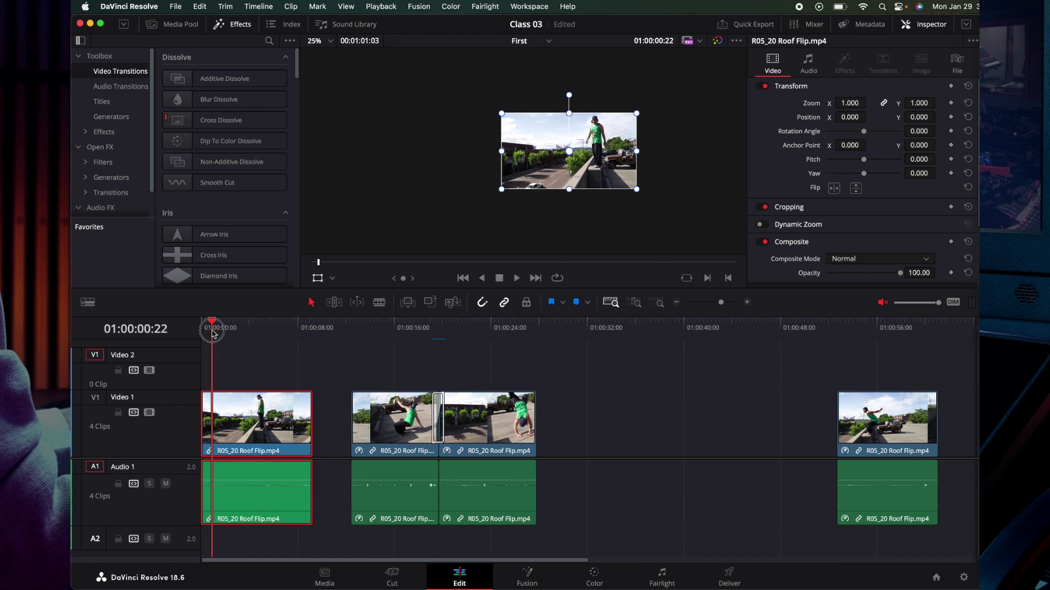
{"action": "key", "text": "Home"}
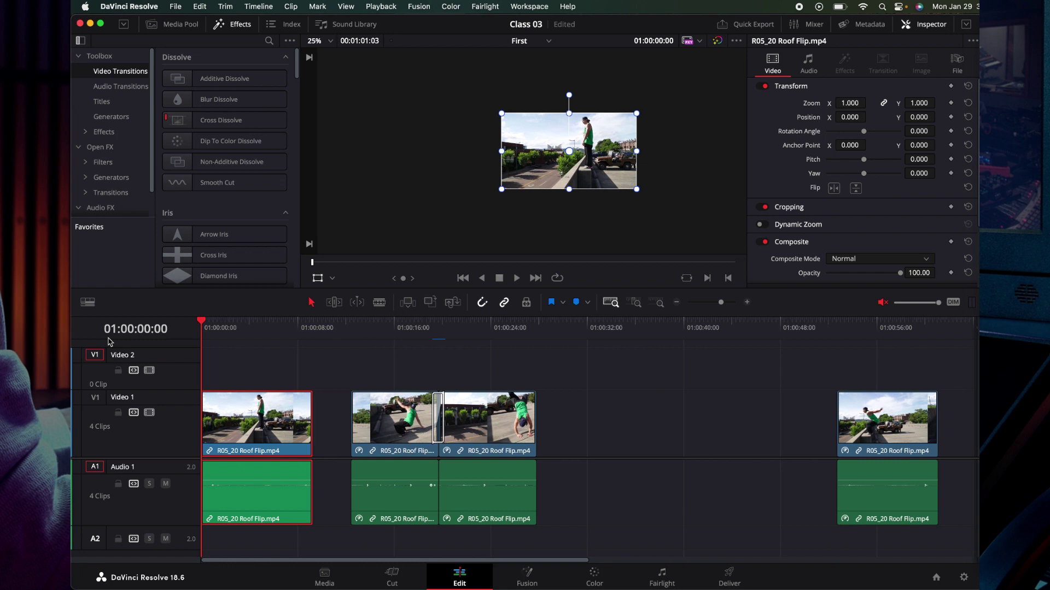
Add keyframes for all Transform parameters of the first clip at 01:00:01:00 and save the project.
{"action": "key", "text": "shift+Right"}
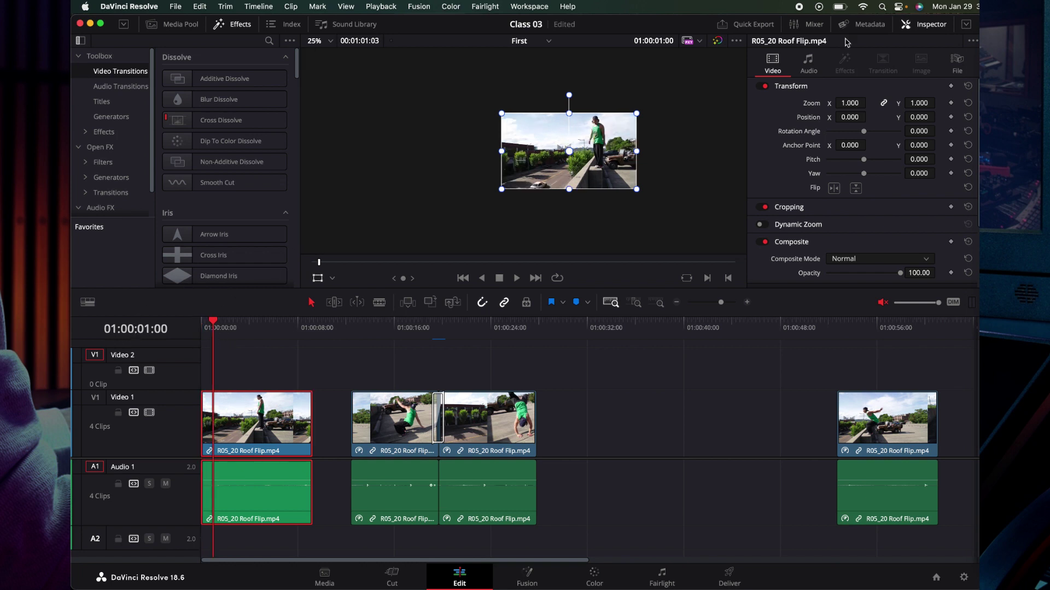
{"action": "left_click", "coordinate": [951, 86]}
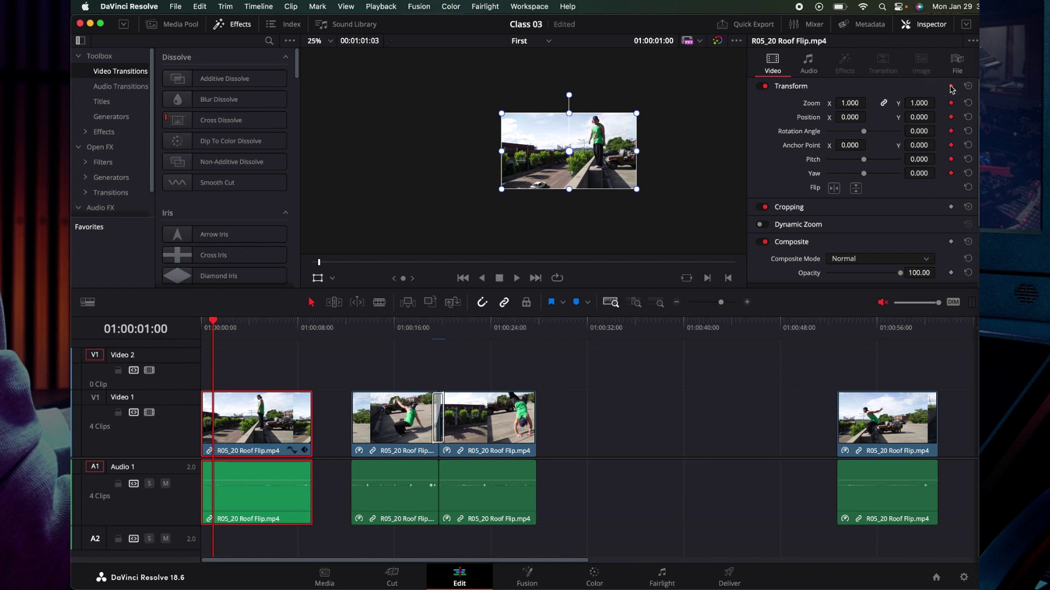
{"action": "key", "text": "super+s"}
At 01:00:00:00, move the first clip horizontally out of frame to the left, to Position X about -2648, and deselect it.
{"action": "left_click_drag", "start_coordinate": [213, 330], "coordinate": [167, 329]}
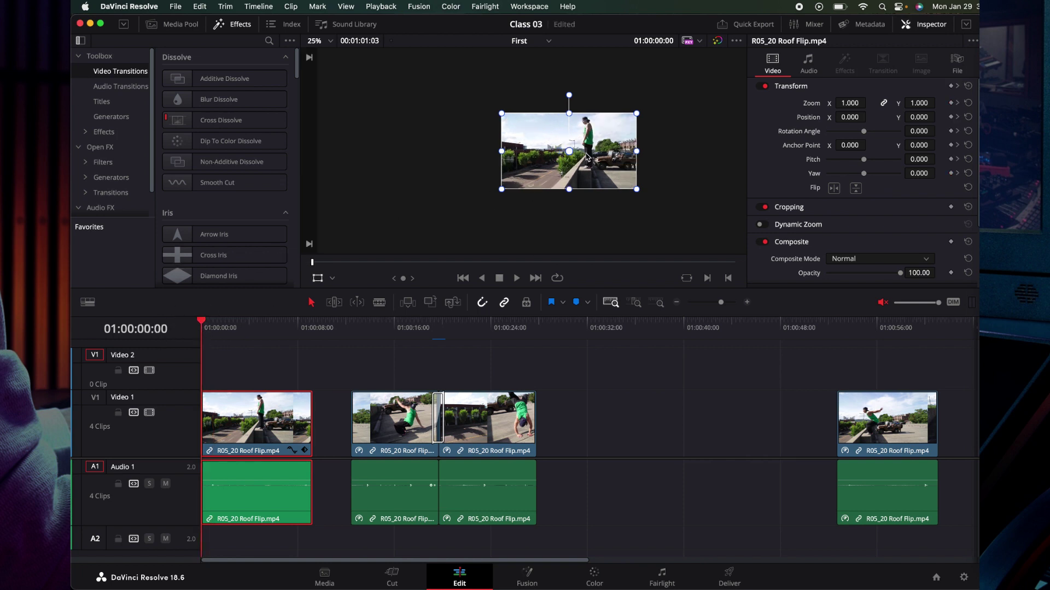
{"action": "left_click_drag", "start_coordinate": [587, 157], "coordinate": [401, 156]}
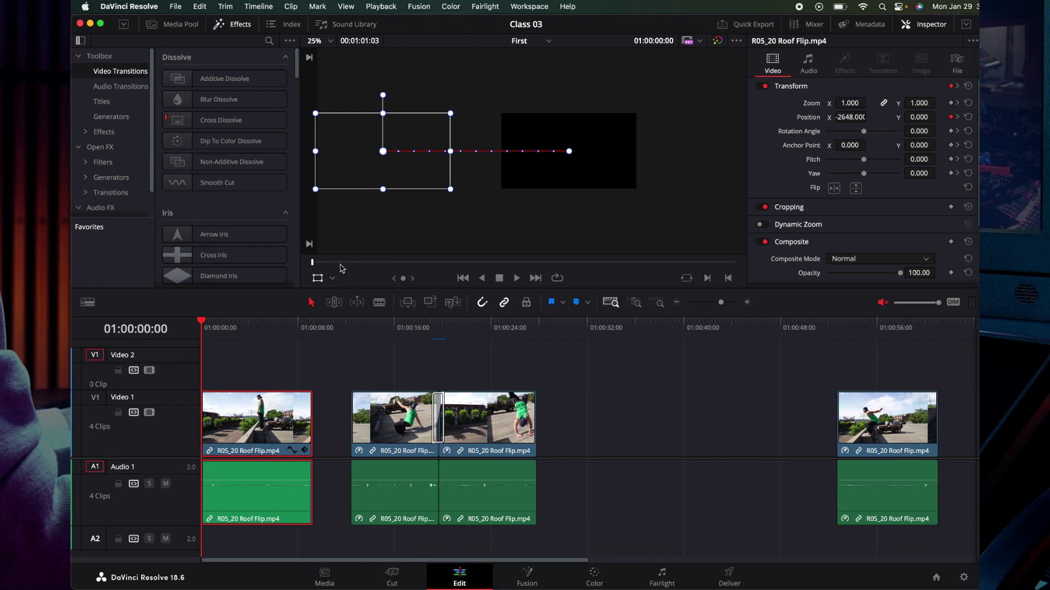
{"action": "left_click", "coordinate": [213, 370]}
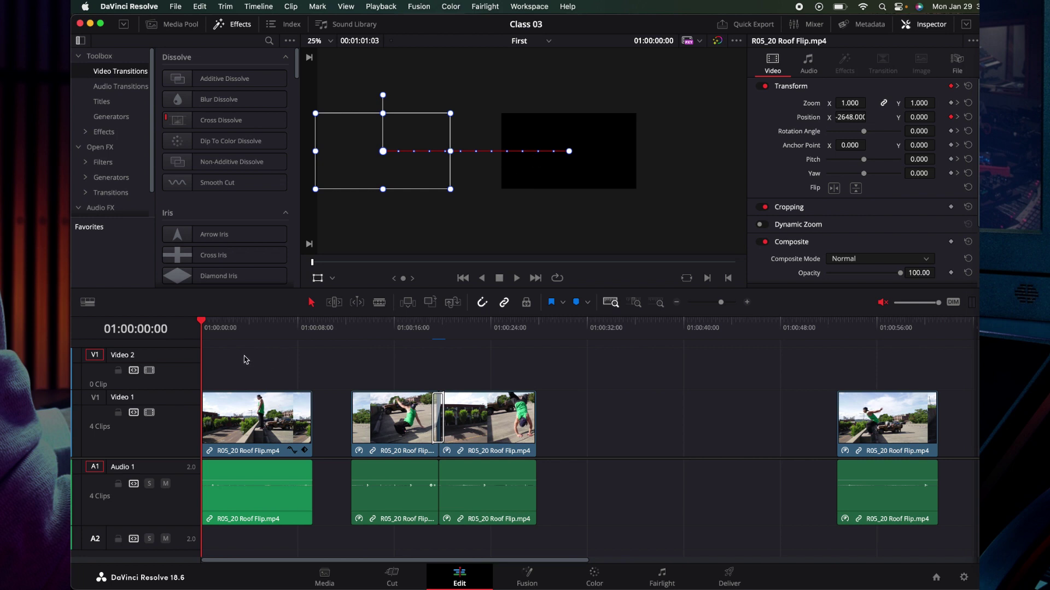
{"action": "left_click", "coordinate": [218, 347]}
Play the clip's slide-in animation from the start at 25% viewer zoom and again with the viewer fitted.
{"action": "key", "text": "space"}
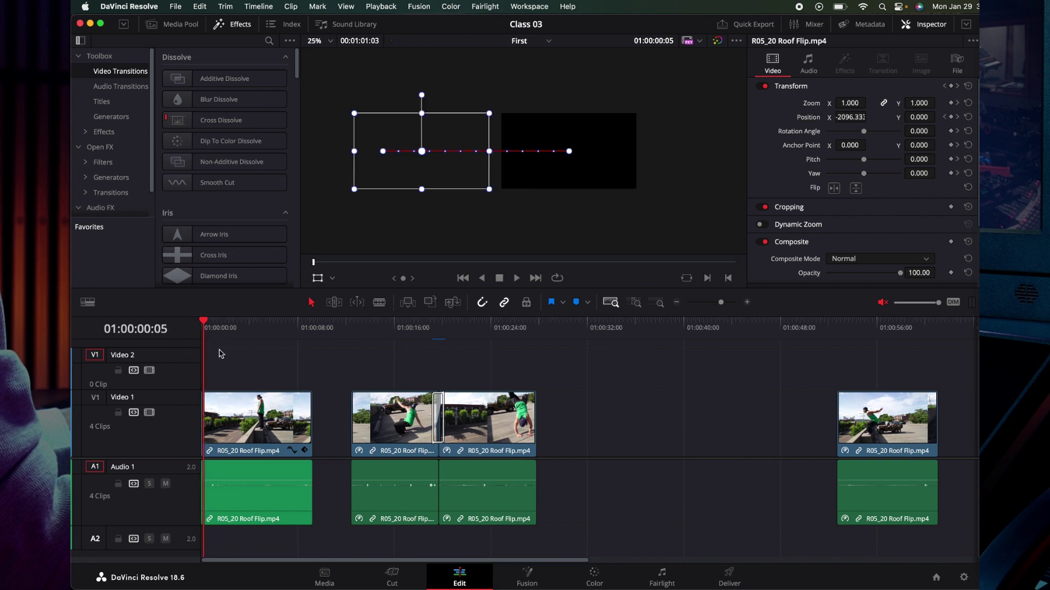
{"action": "key", "text": "space"}
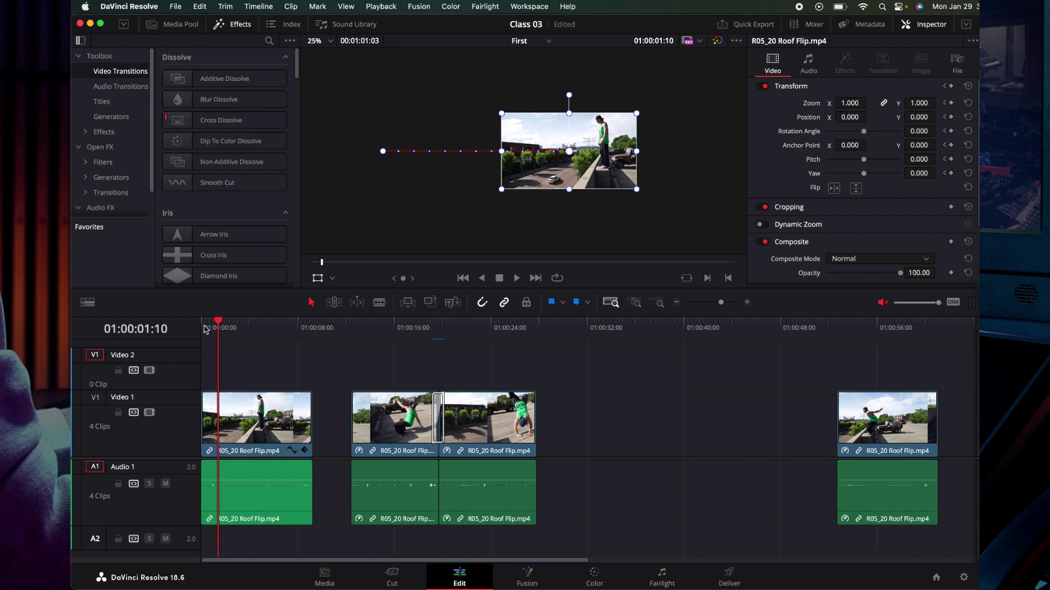
{"action": "left_click_drag", "start_coordinate": [218, 324], "coordinate": [202, 324]}
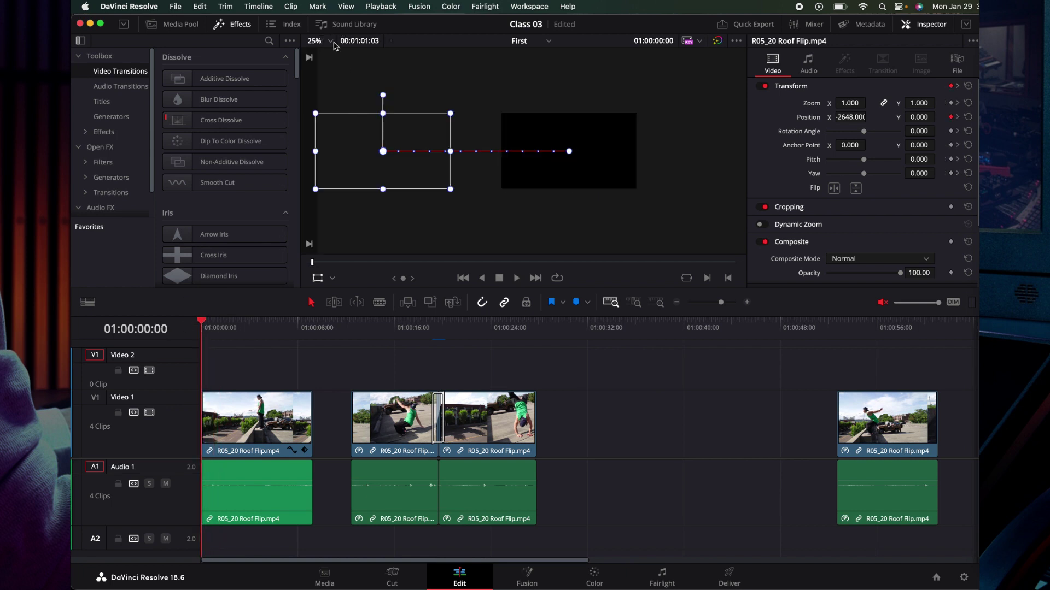
{"action": "key", "text": "shift+z"}
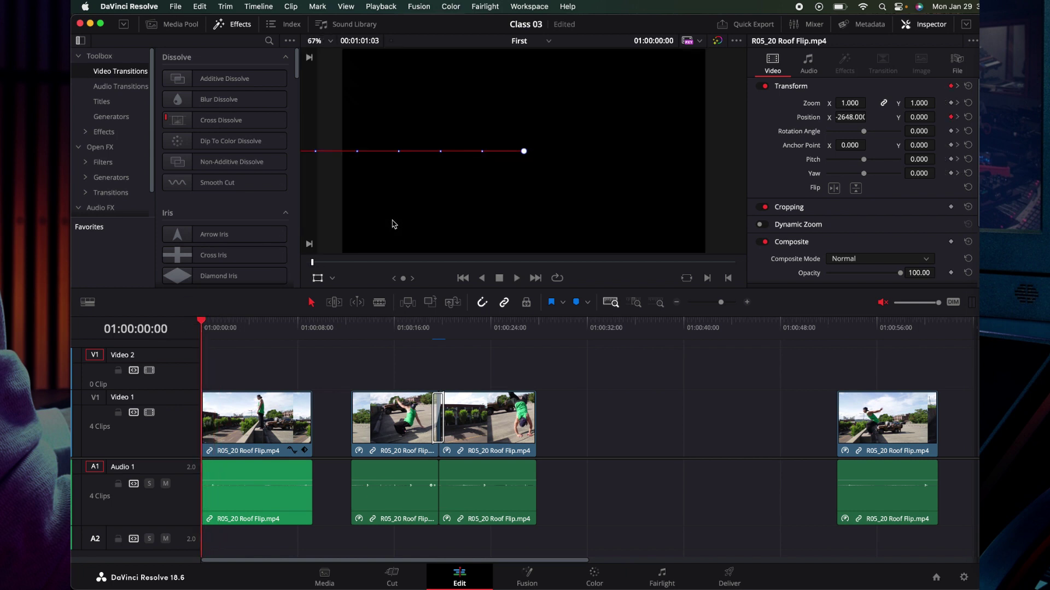
{"action": "key", "text": "space"}
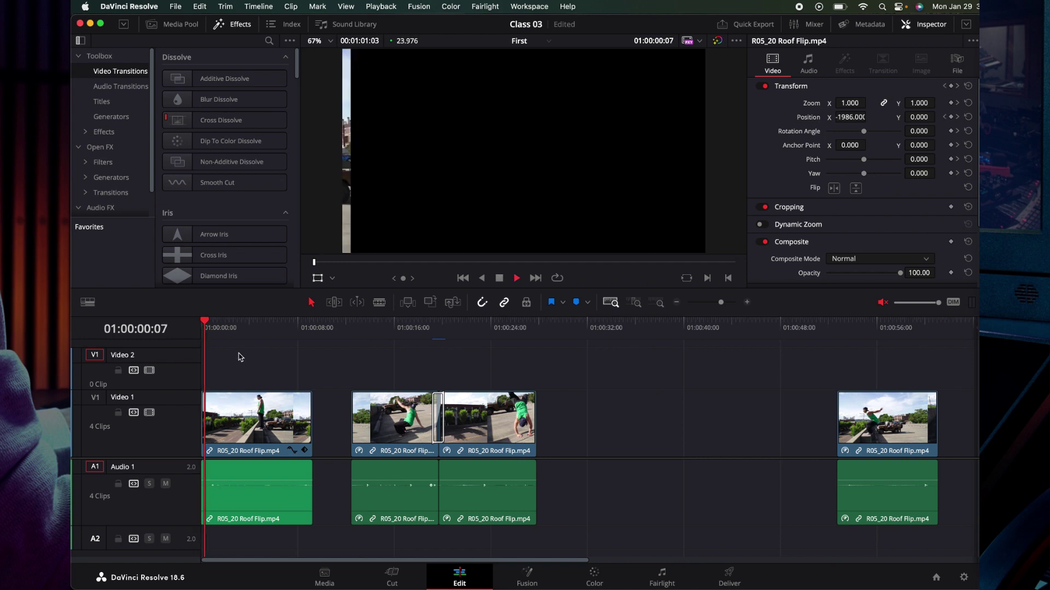
{"action": "key", "text": "space"}
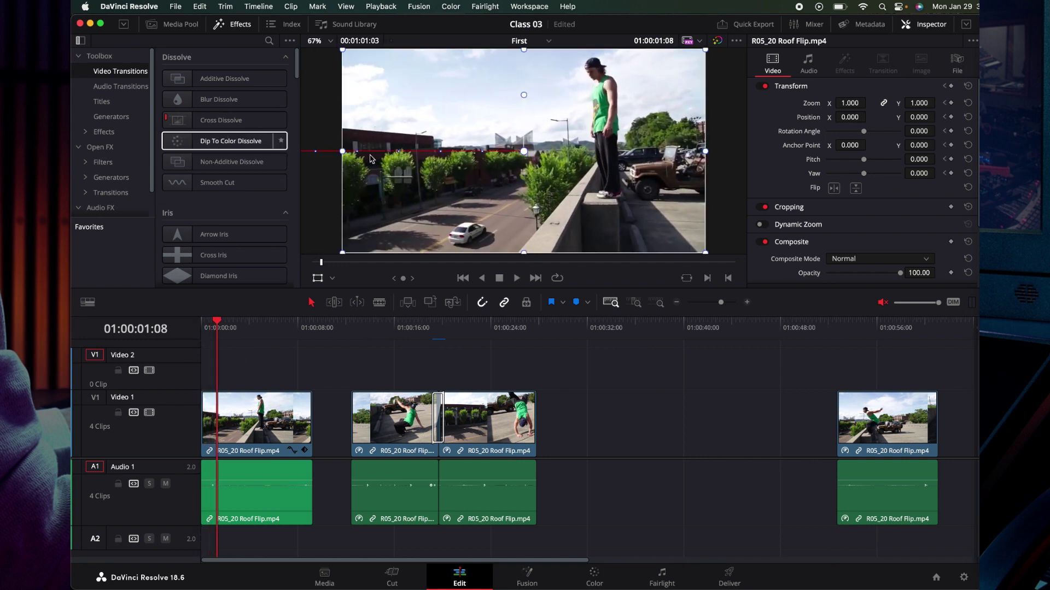
Select the first clip and play its slide-in animation from 01:00:00:00 at 25% viewer zoom.
{"action": "left_click", "coordinate": [217, 327]}
{"action": "left_click_drag", "start_coordinate": [217, 327], "coordinate": [202, 327]}
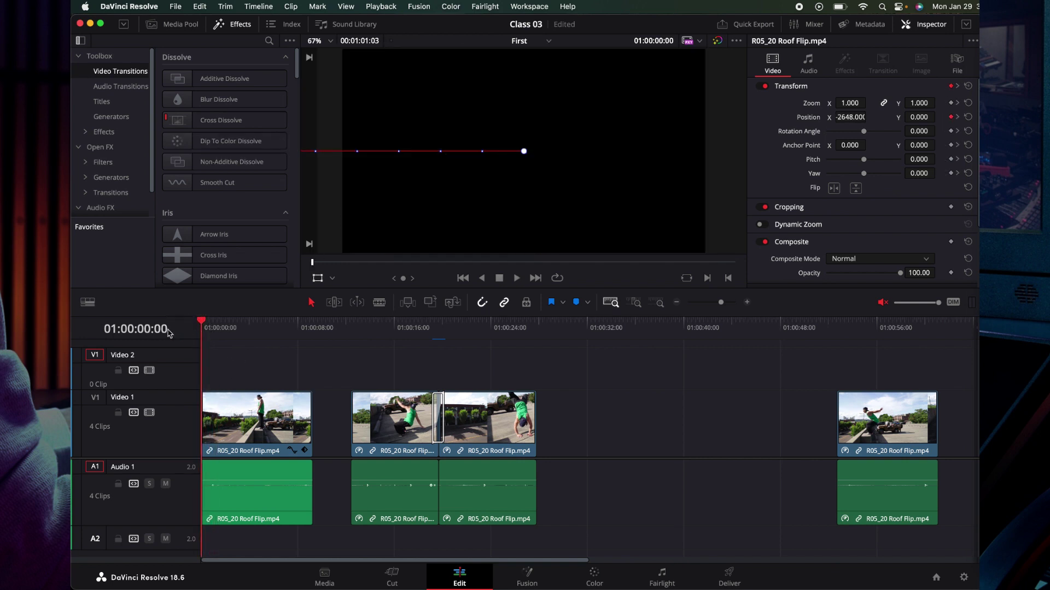
{"action": "left_click", "coordinate": [329, 41]}
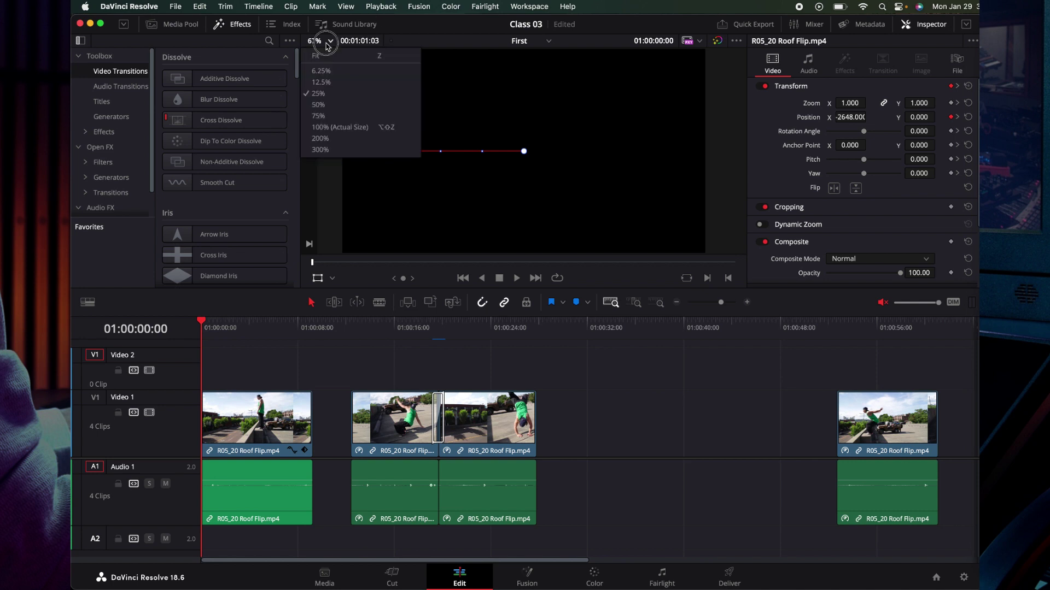
{"action": "left_click", "coordinate": [318, 93]}
{"action": "scroll", "coordinate": [473, 225], "scroll_direction": "left", "scroll_amount": 2}
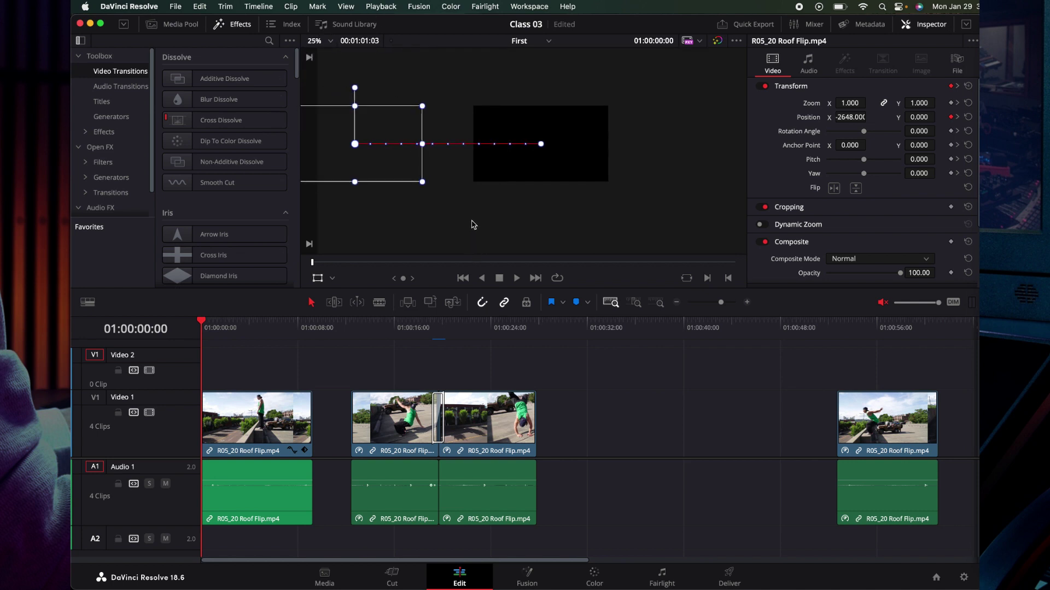
{"action": "scroll", "coordinate": [512, 158], "scroll_direction": "left", "scroll_amount": 3}
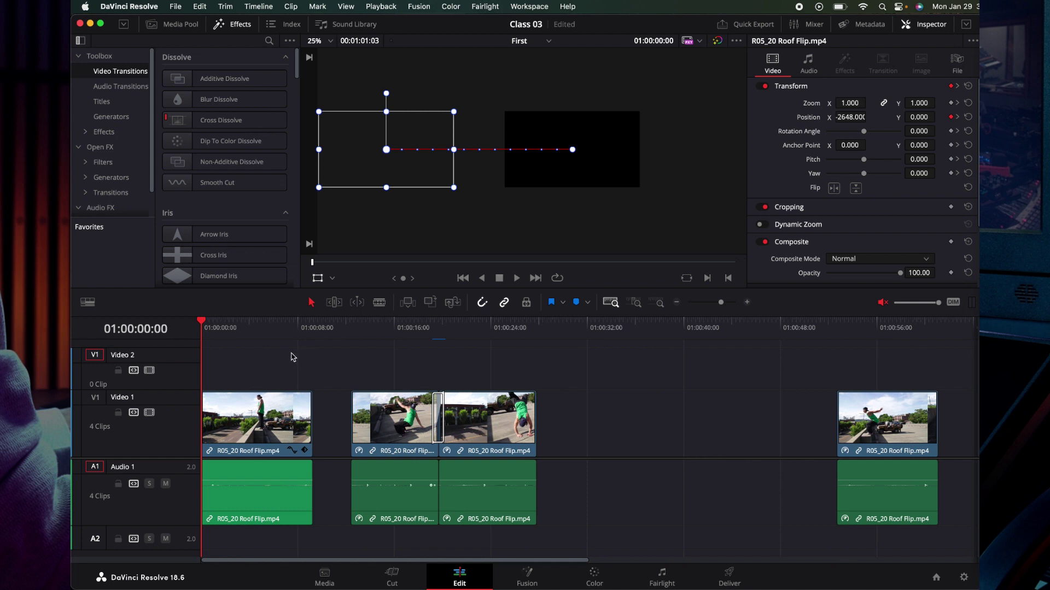
{"action": "left_click", "coordinate": [263, 414]}
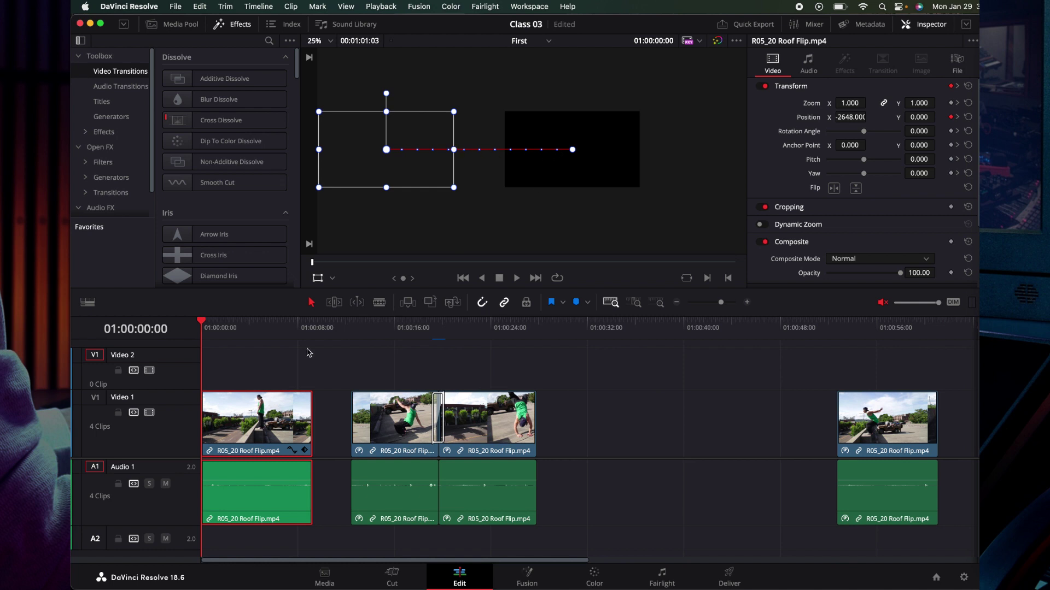
{"action": "key", "text": "space"}
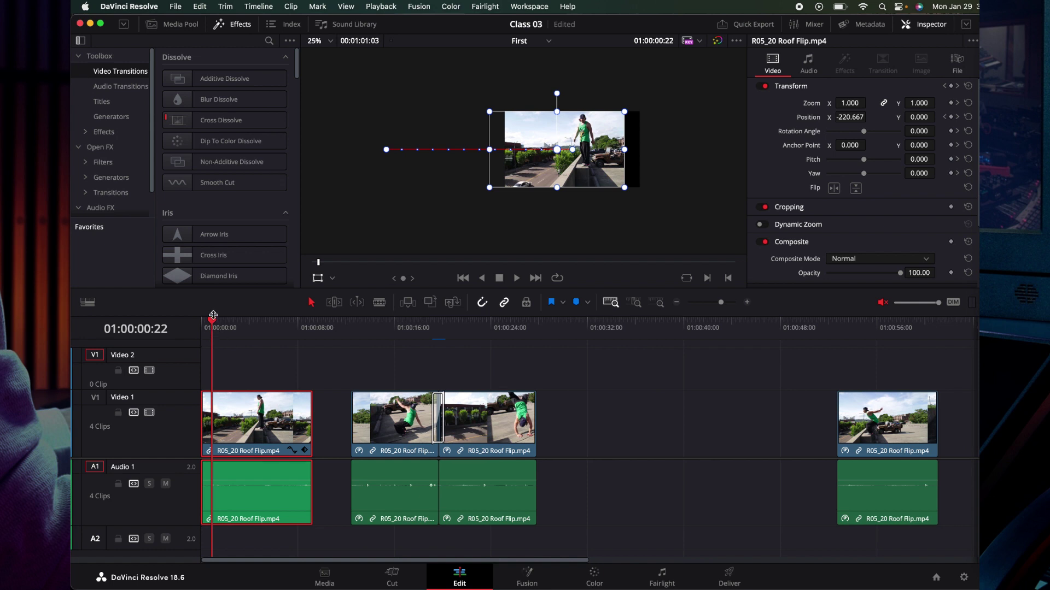
At 01:00:00:00, scale the first clip down proportionally to Zoom X and Y of about 0.289.
{"action": "left_click_drag", "start_coordinate": [212, 320], "coordinate": [198, 323]}
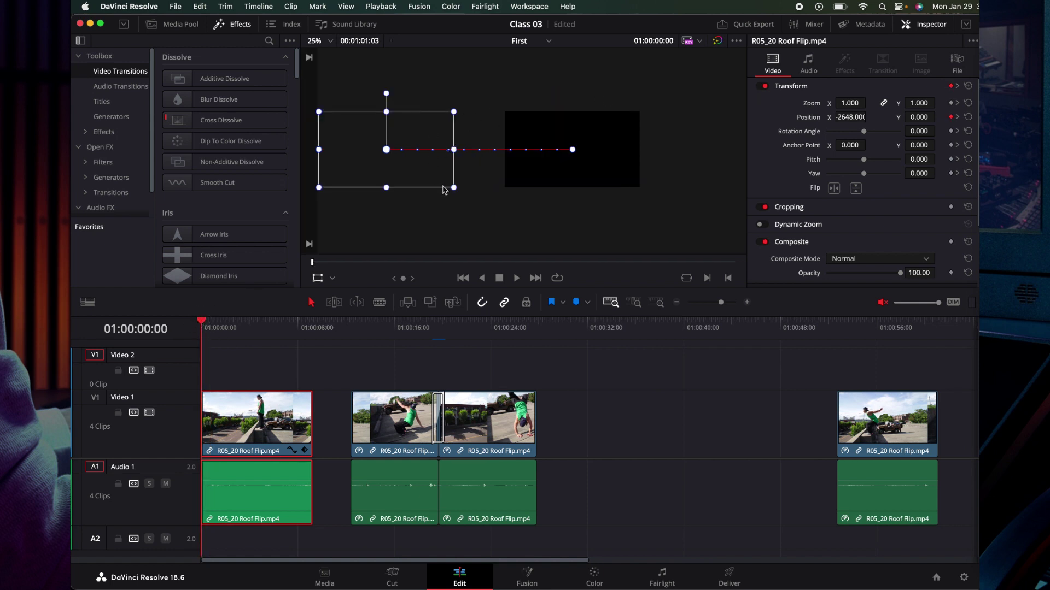
{"action": "left_click_drag", "start_coordinate": [452, 187], "coordinate": [408, 164]}
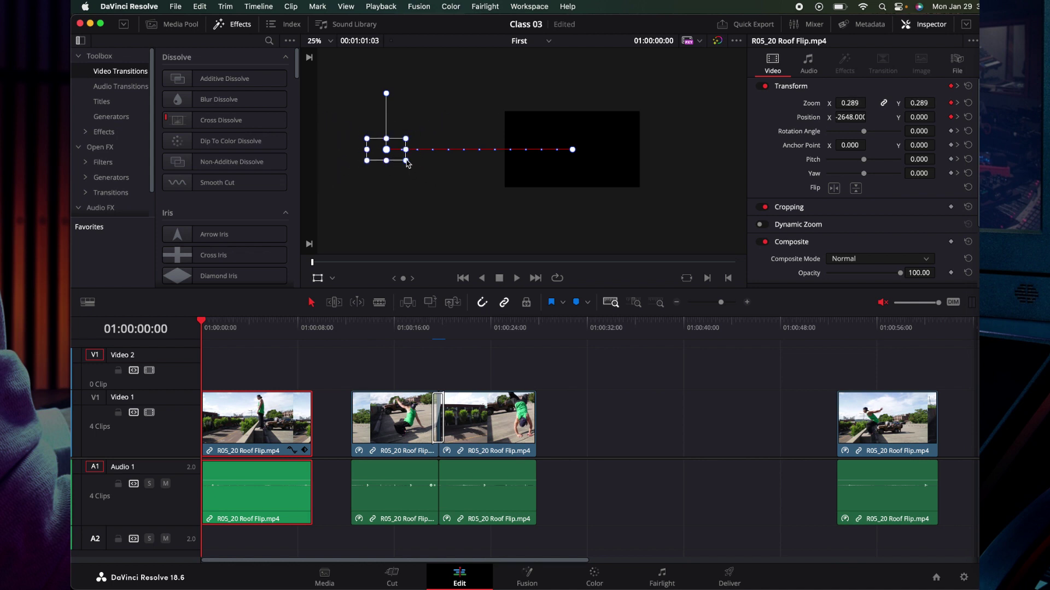
Play the first clip's combined slide-in and scale-up animation from the start.
{"action": "left_click", "coordinate": [202, 323]}
{"action": "key", "text": "space"}
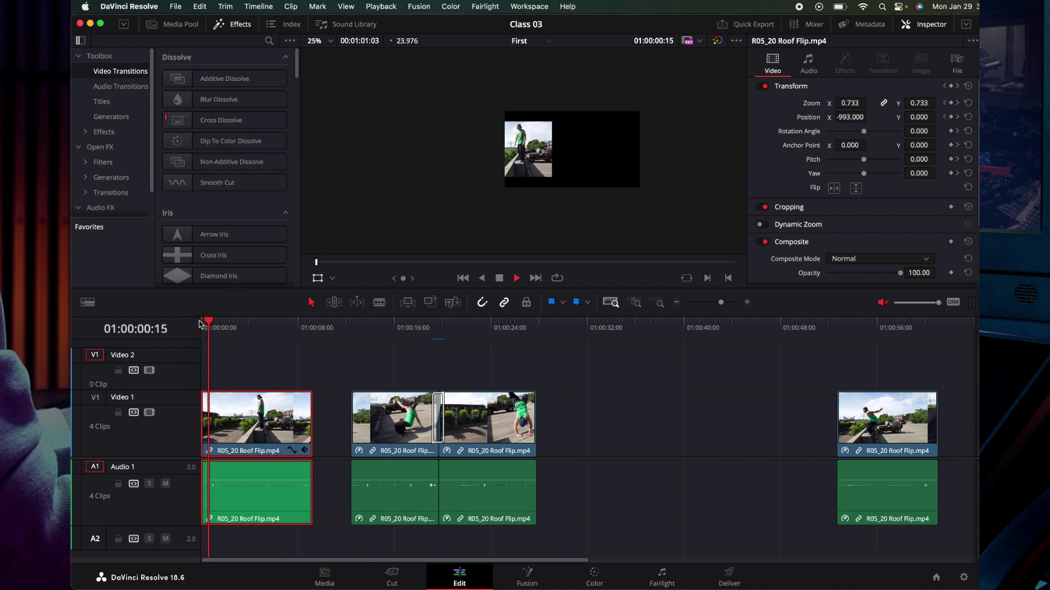
{"action": "key", "text": "space"}
Remove the first clip's Rotation Angle, Anchor Point, Pitch and Yaw keyframes at 01:00:01:00.
{"action": "left_click_drag", "start_coordinate": [219, 316], "coordinate": [202, 327]}
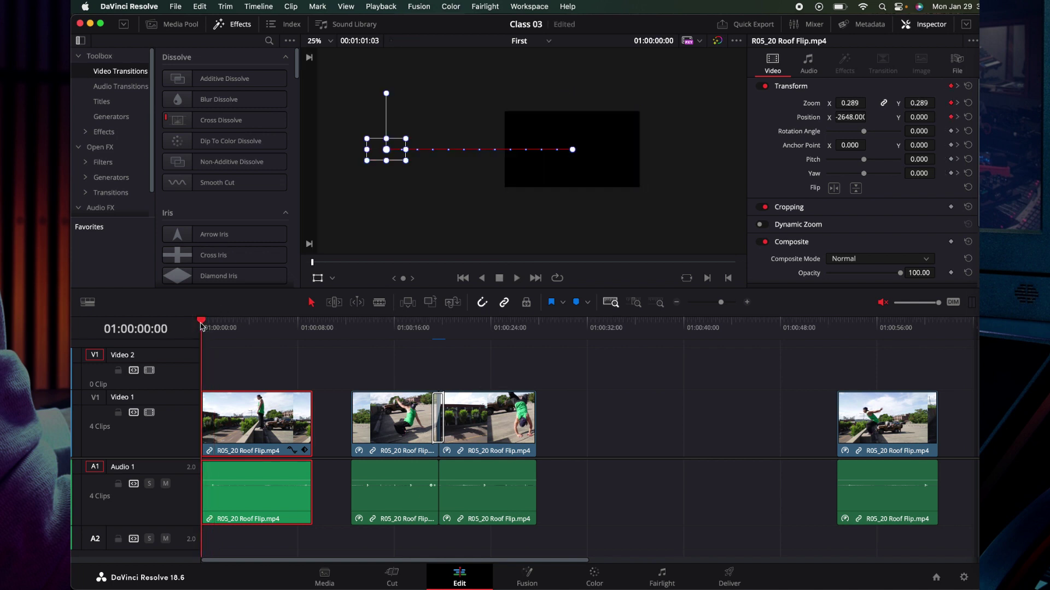
{"action": "left_click", "coordinate": [957, 132]}
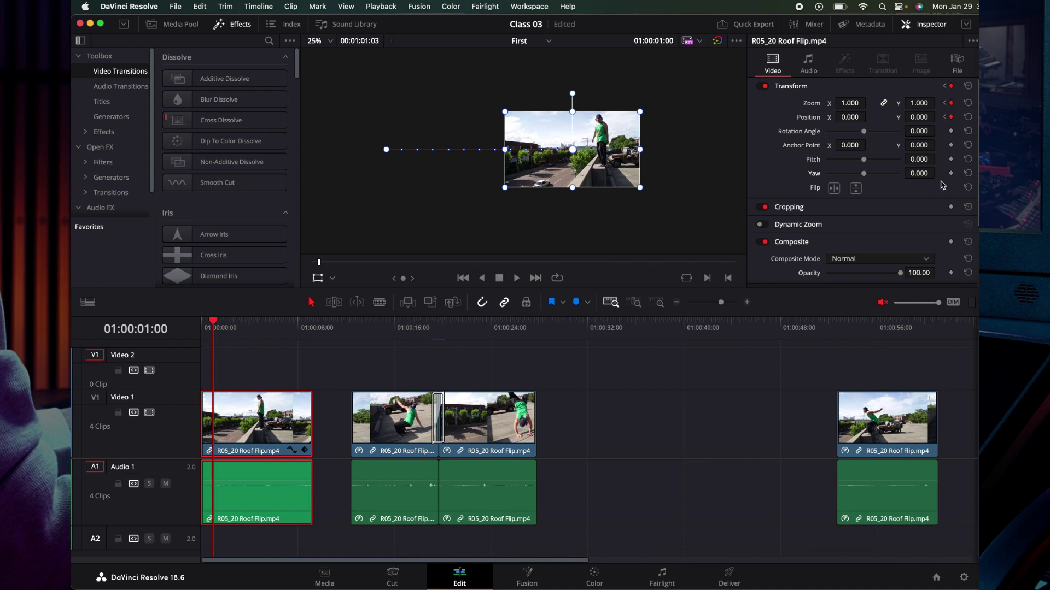
Replay the first clip's animation near its start, stop at 01:00:01:15, and enlarge the viewer to 32%.
{"action": "left_click", "coordinate": [207, 322]}
{"action": "key", "text": "space"}
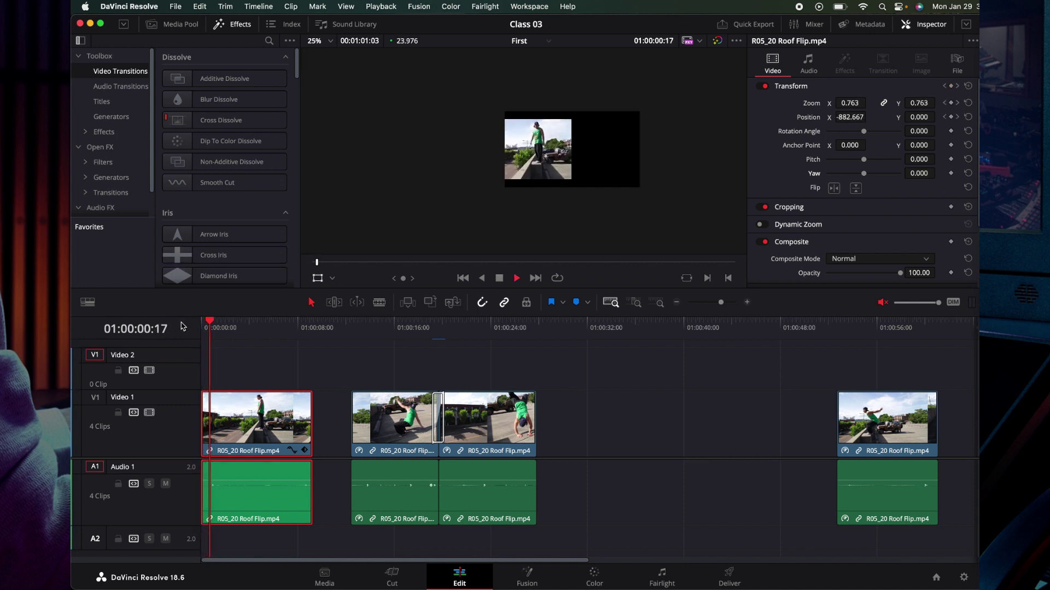
{"action": "key", "text": "space"}
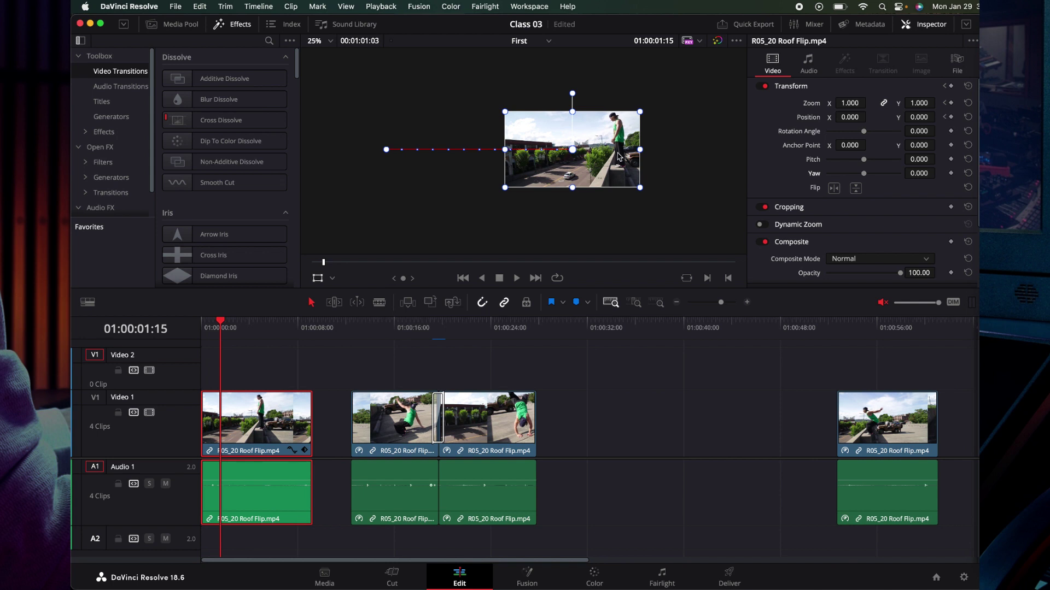
{"action": "scroll", "coordinate": [618, 156], "scroll_direction": "up", "scroll_amount": 1}
{"action": "scroll", "coordinate": [619, 156], "scroll_direction": "up", "scroll_amount": 2}
{"action": "scroll", "coordinate": [619, 156], "scroll_direction": "right", "scroll_amount": 2}
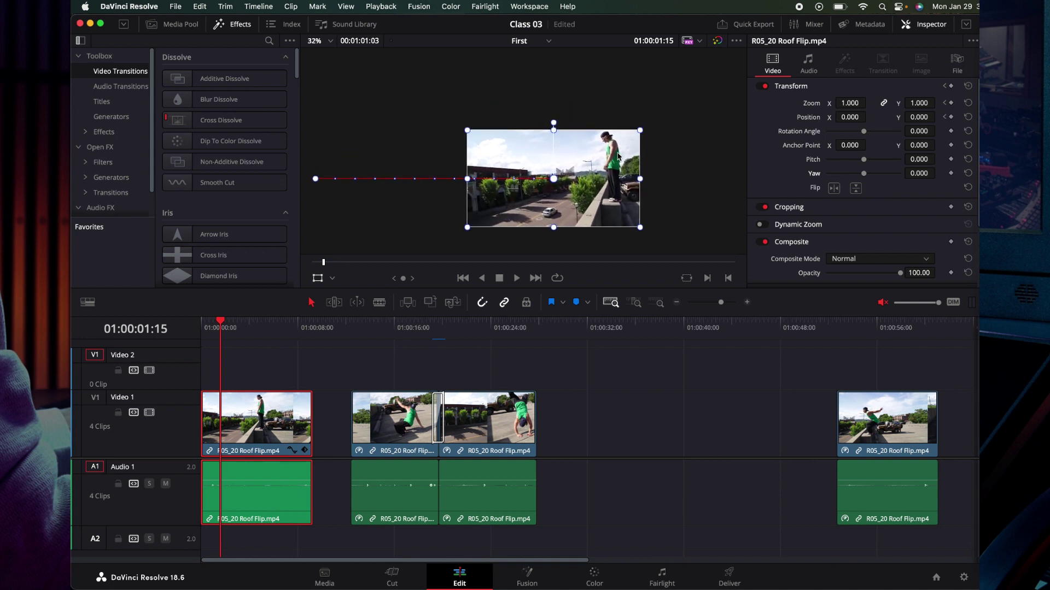
{"action": "scroll", "coordinate": [618, 156], "scroll_direction": "down", "scroll_amount": 2}
{"action": "scroll", "coordinate": [618, 156], "scroll_direction": "left", "scroll_amount": 1}
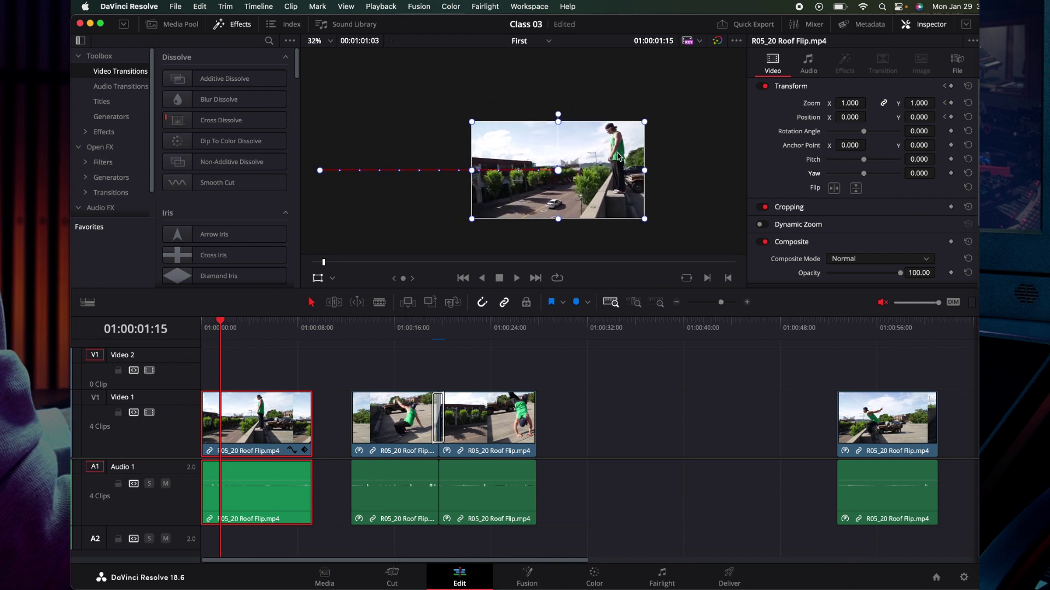